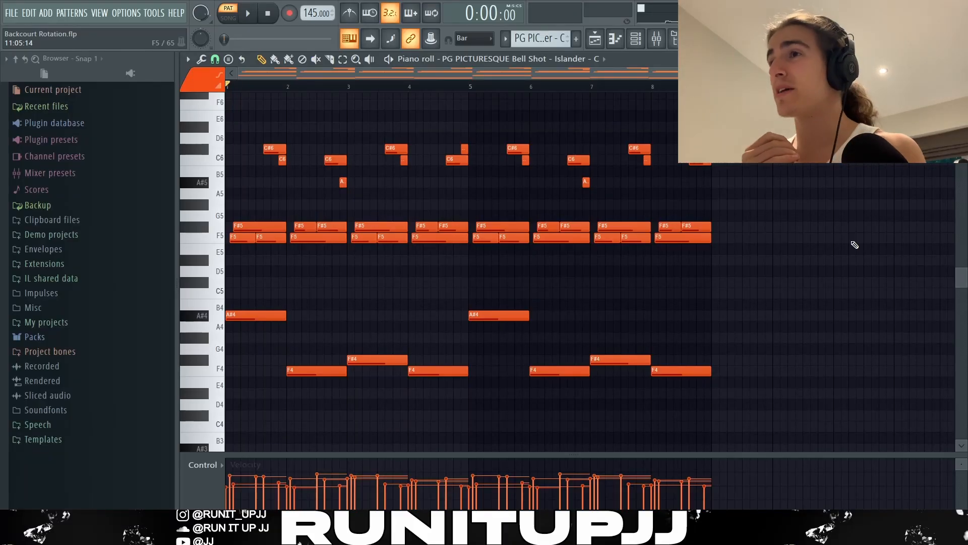
- Play back the Islander bell pattern, then look through the preset list of the Portal effect on Insert 1
key(space)
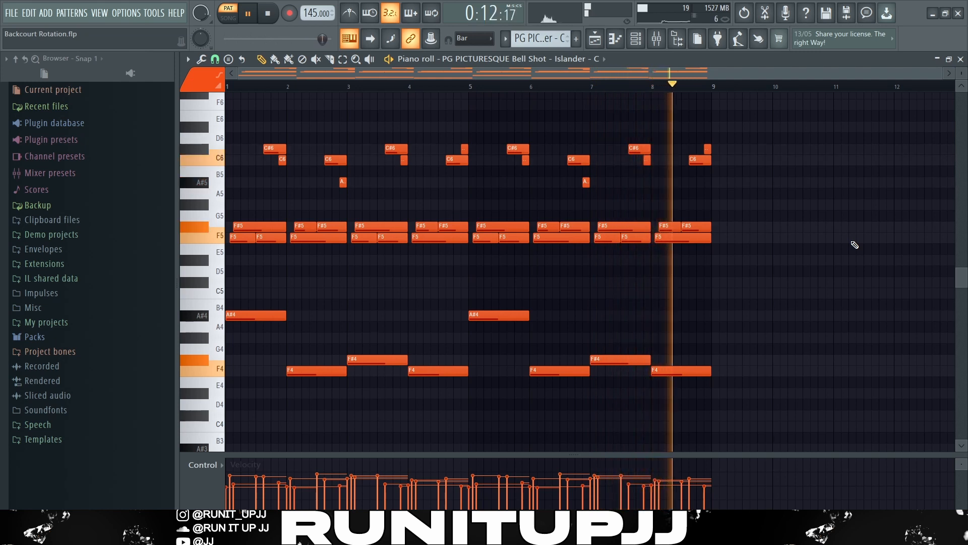
key(space)
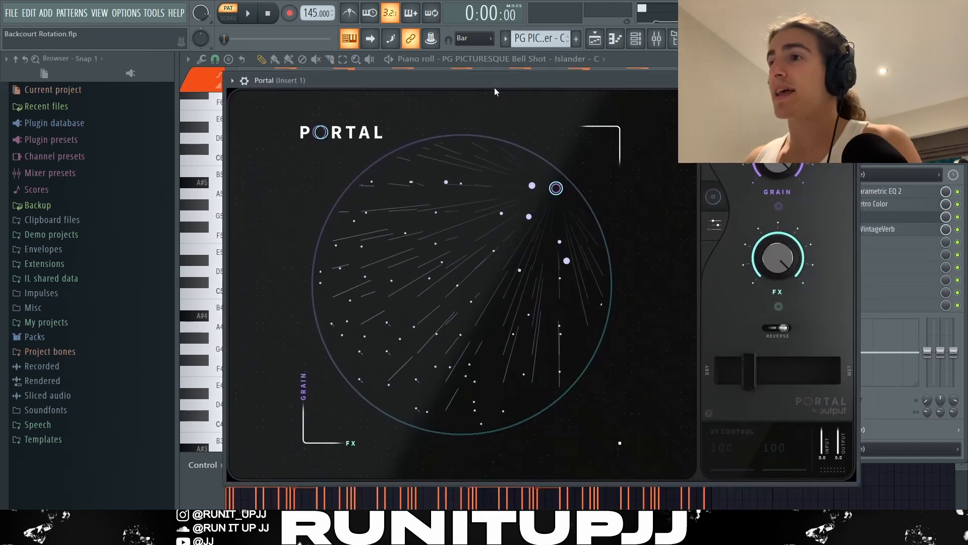
click(779, 120)
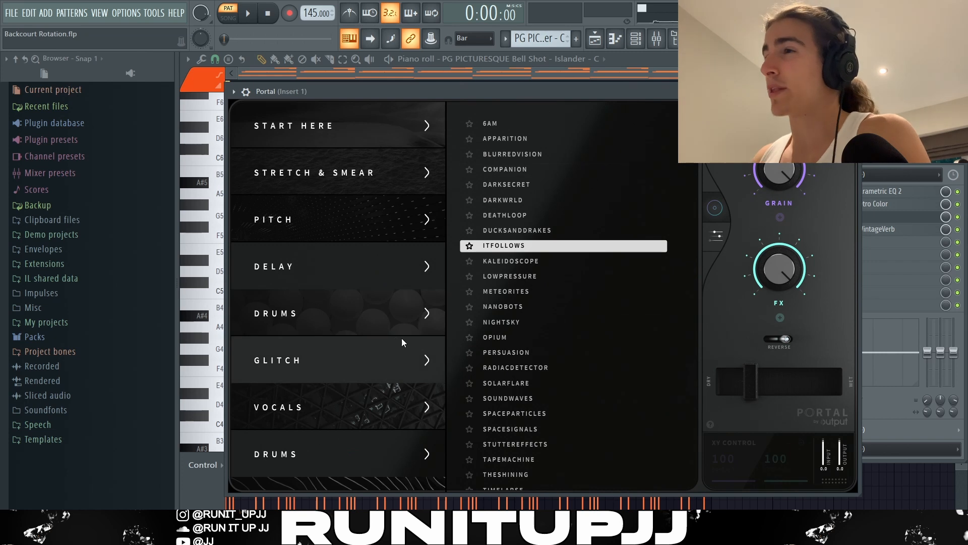
scroll(390, 347, down, 6)
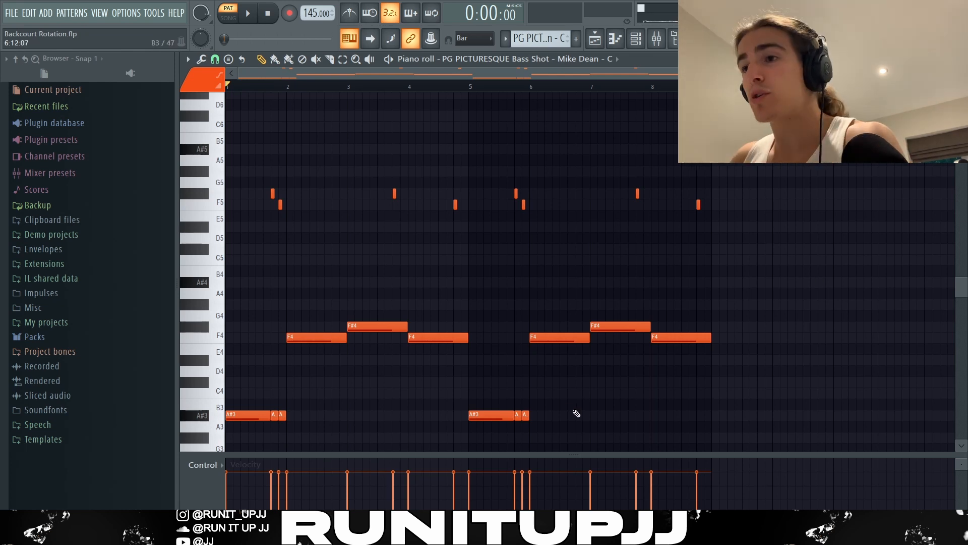
- Examine the short high slide notes in the Mike Dean bass pattern and play the pattern back
scroll(411, 361, down, 1)
scroll(271, 305, up, 1)
scroll(272, 305, up, 2)
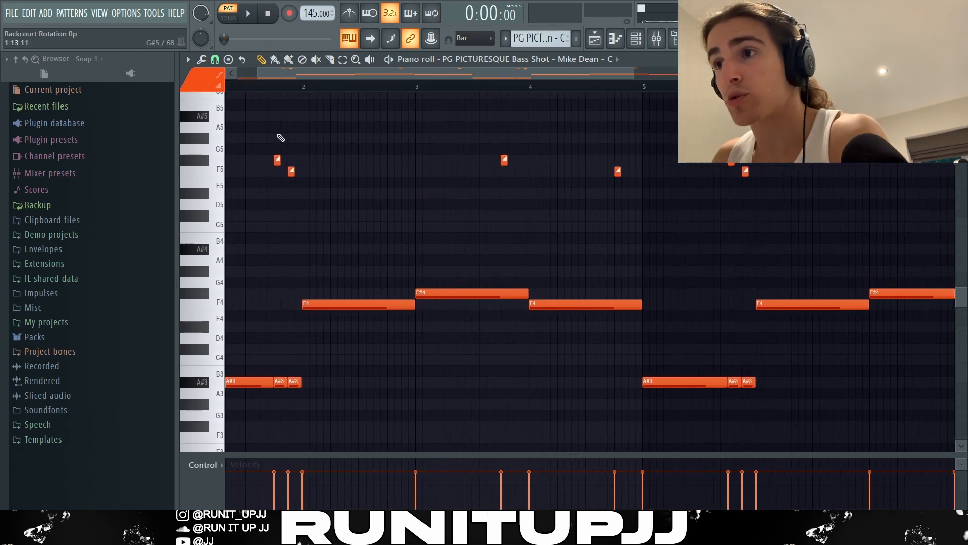
drag(256, 149, 306, 188)
drag(485, 147, 539, 188)
drag(599, 154, 643, 191)
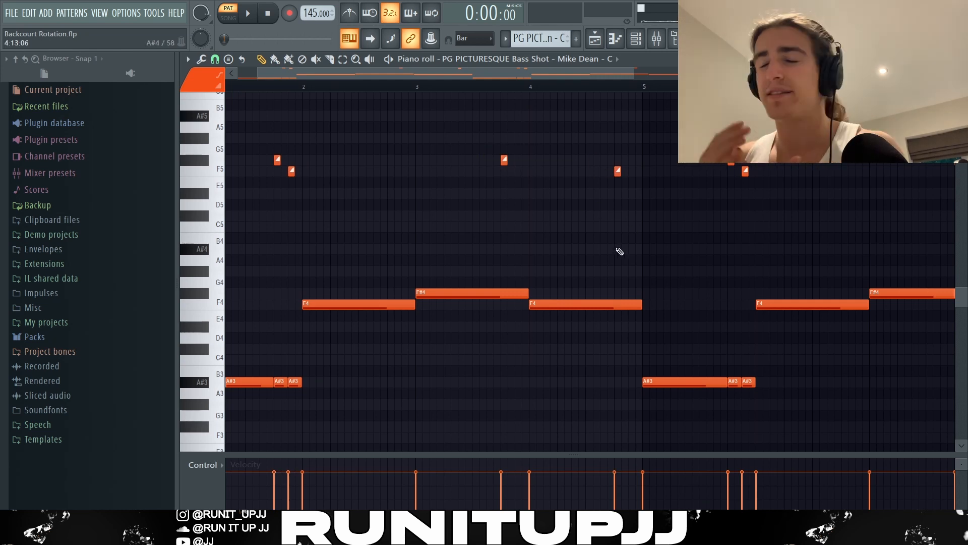
scroll(381, 288, down, 3)
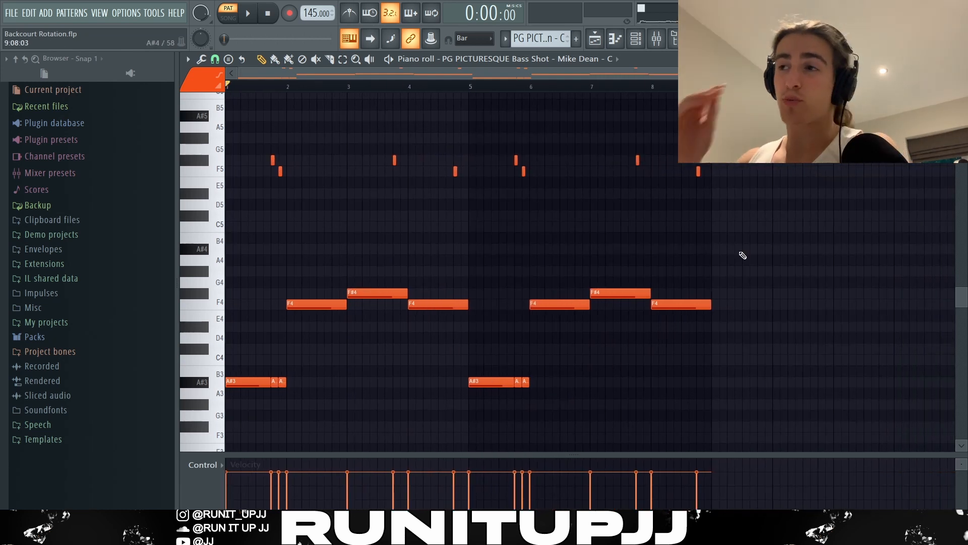
key(space)
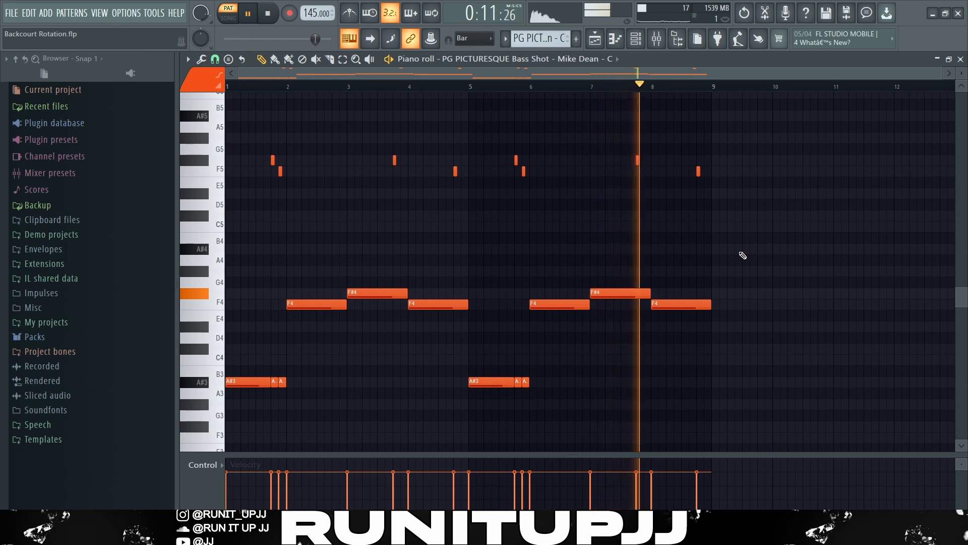
key(space)
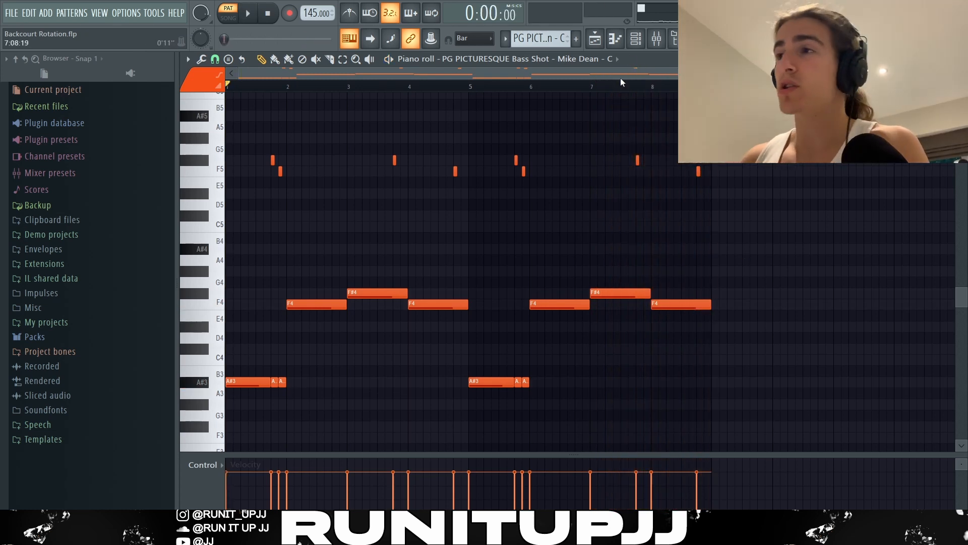
- Review the Decapitator settings on mixer Insert 2 and open its Fruity parametric EQ 2
click(656, 38)
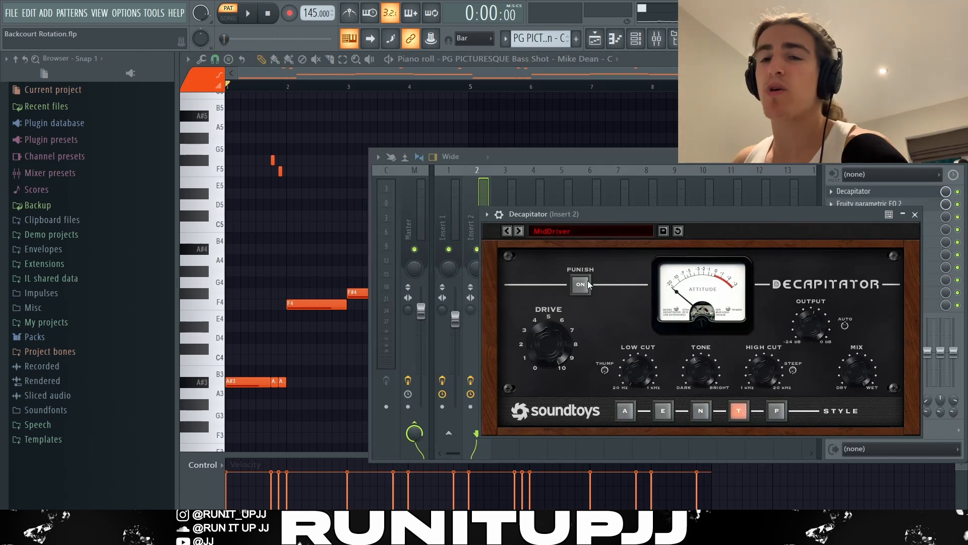
click(915, 214)
click(869, 204)
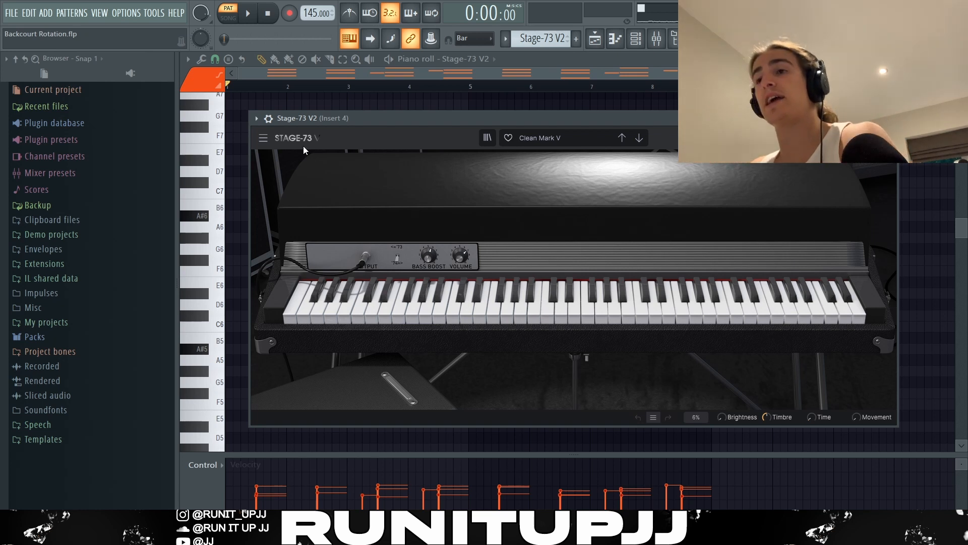
- Try lowering the top notes of the first four Stage-73 V2 chords by an octave, then restore them and clear the selection
click(577, 144)
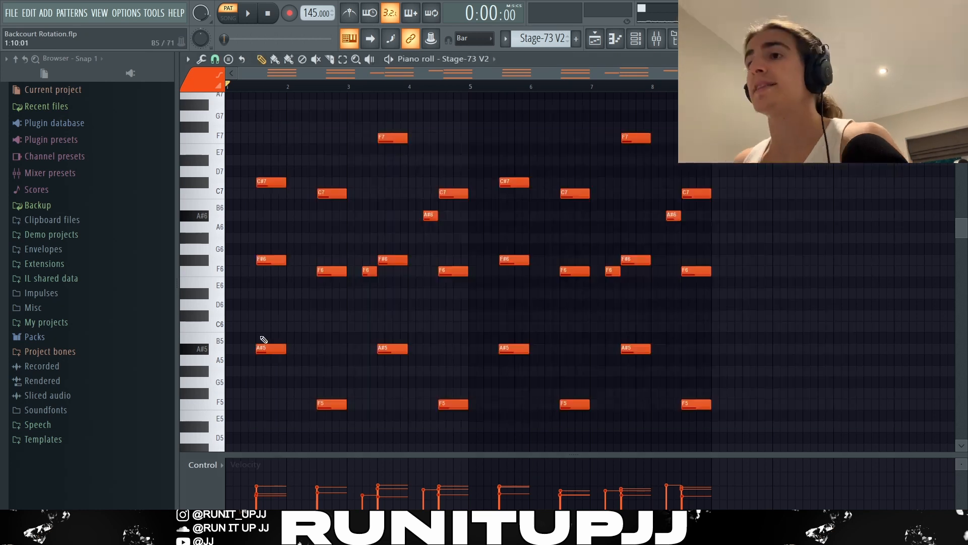
ctrl+shift+click(273, 180)
ctrl+shift+click(332, 193)
ctrl+shift+click(393, 138)
ctrl+shift+click(455, 194)
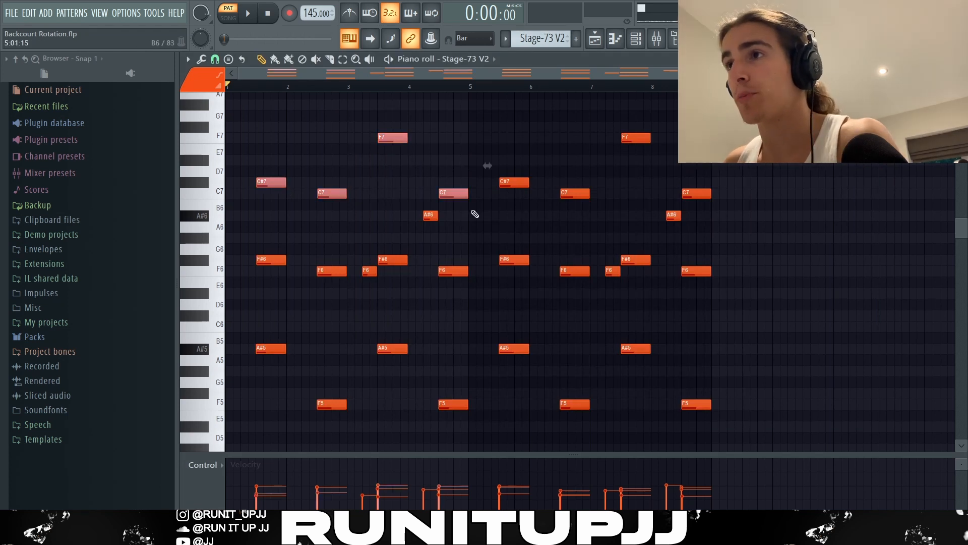
key(ctrl+Down)
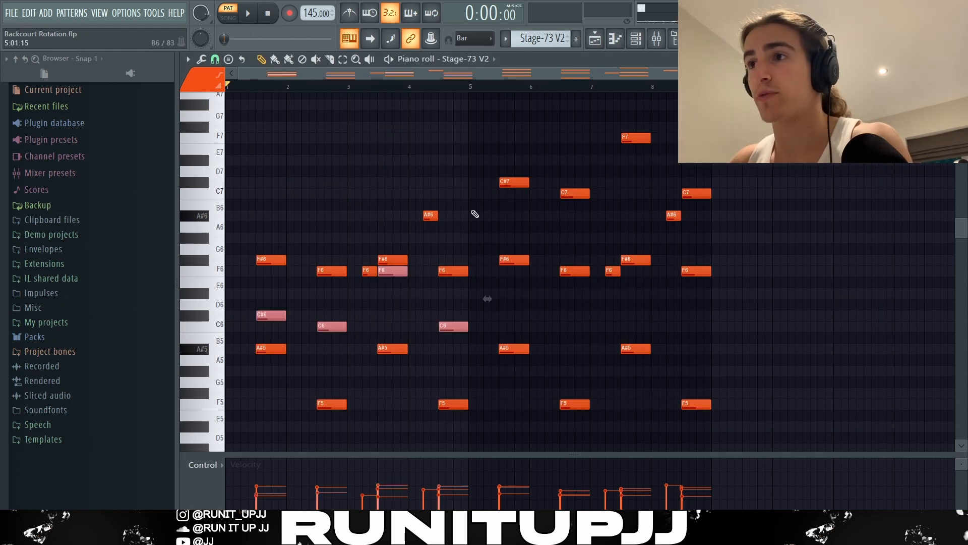
key(ctrl+Up)
key(ctrl+d)
- Look at the strumizer and randomizer tools for the Stage-73 V2 chords, closing each without applying it
drag(266, 132, 276, 394)
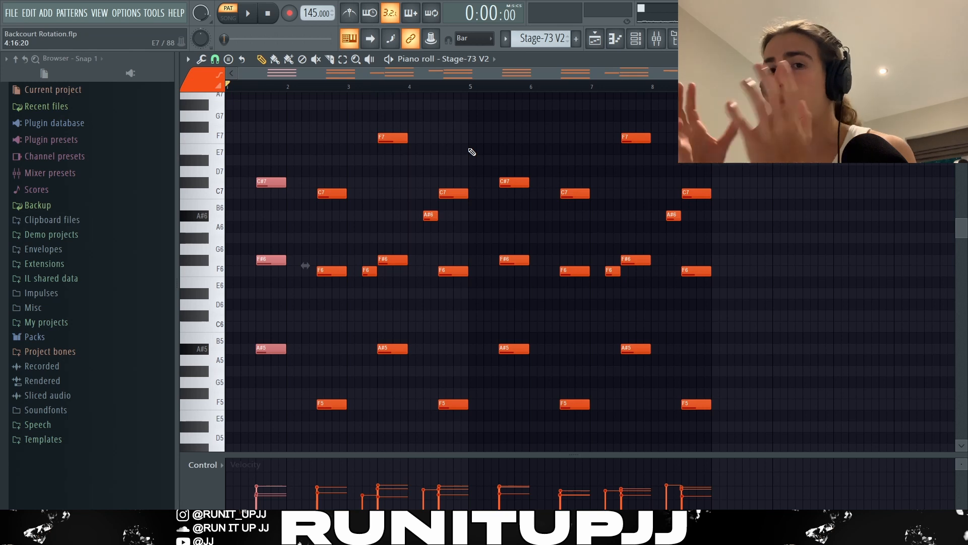
key(ctrl+d)
key(alt+s)
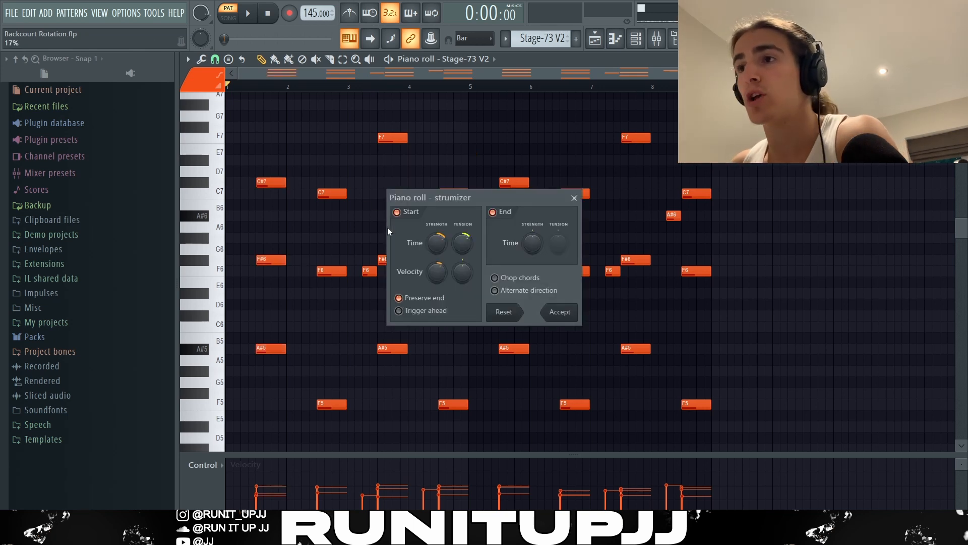
click(575, 198)
key(alt+r)
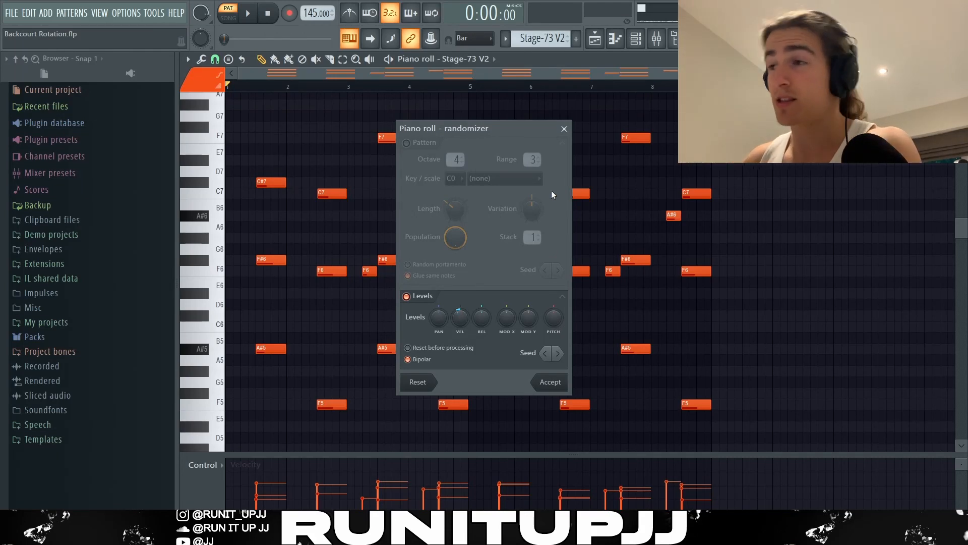
click(564, 129)
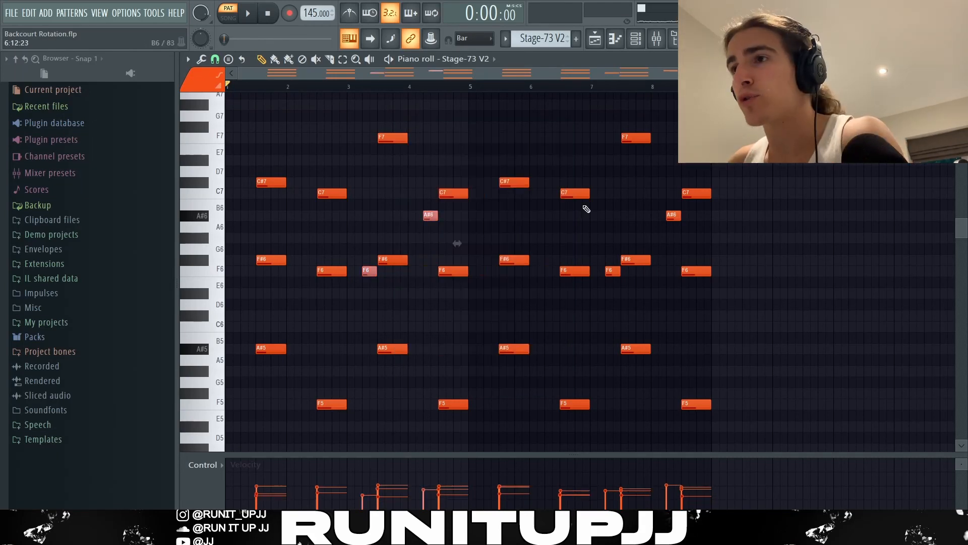
- Highlight the short F6 and A#6 passing notes between the Stage-73 V2 chords, then play the pattern back
ctrl+shift+drag(601, 256, 610, 301)
ctrl+shift+drag(679, 233, 665, 209)
key(ctrl+d)
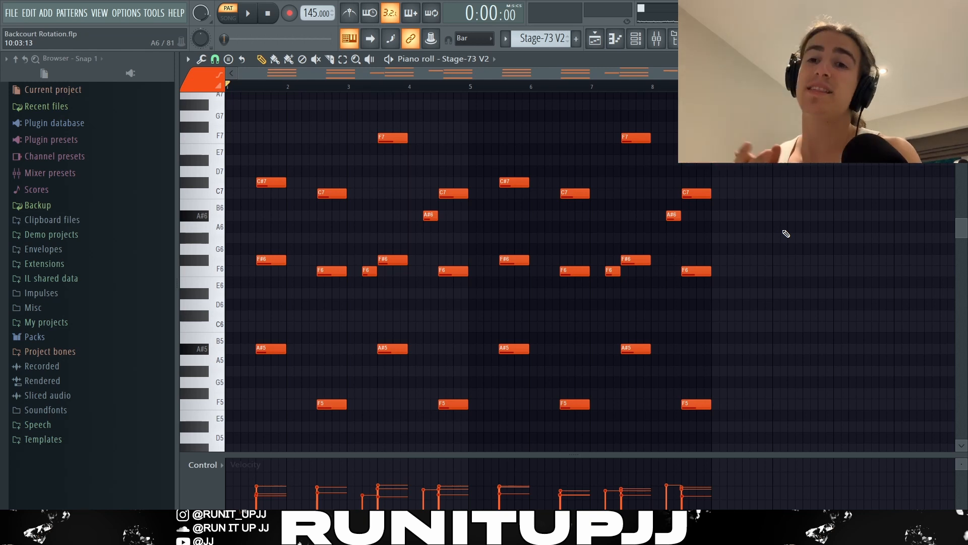
key(space)
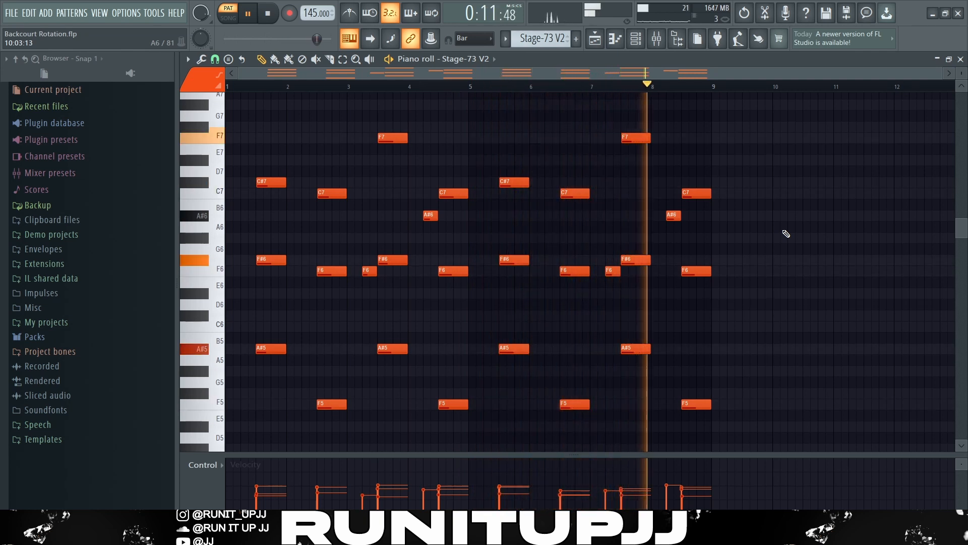
key(space)
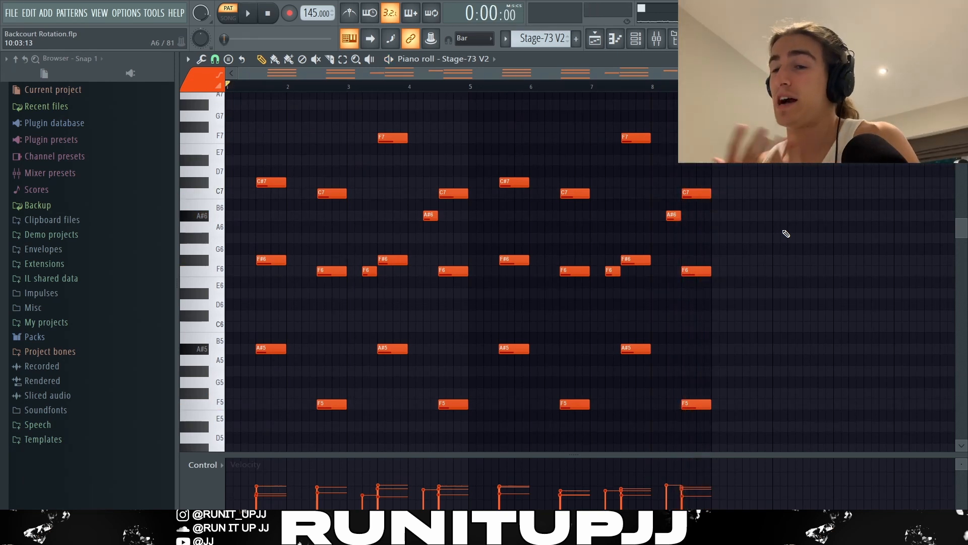
- Review the Insert 4 effects chain: Fruity parametric EQ 2, RC-20 Retro Color, Fruity Delay 3 and ValhallaVintageVerb
key(F9)
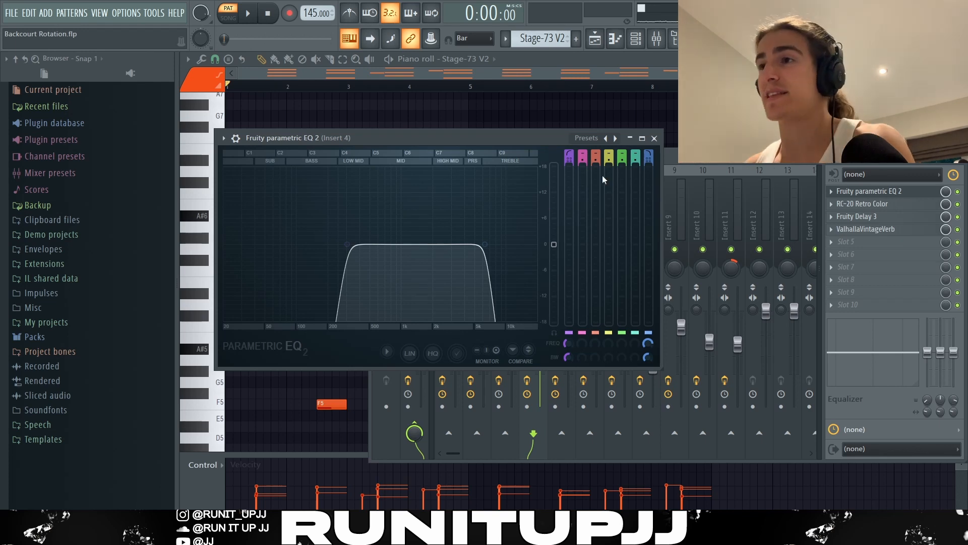
click(862, 203)
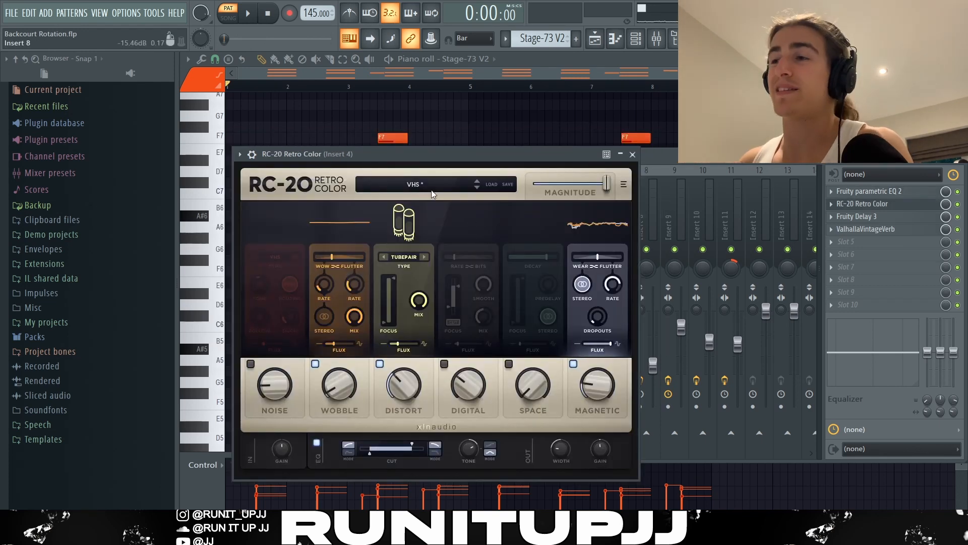
click(633, 155)
click(857, 216)
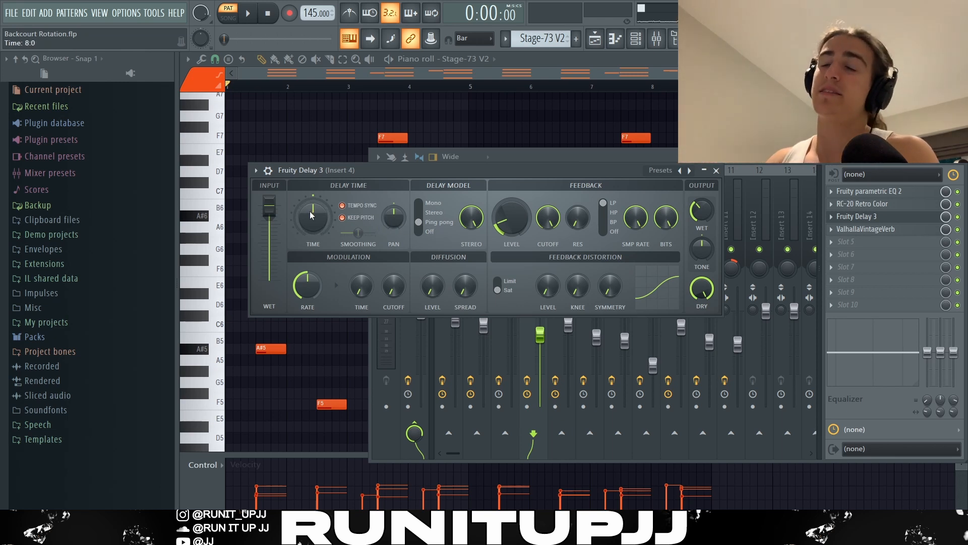
click(886, 229)
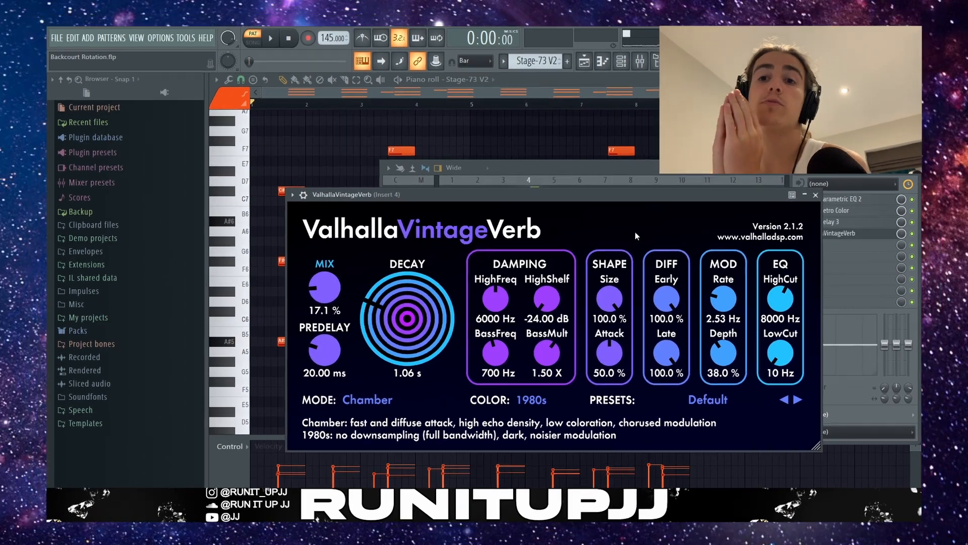
key(Escape)
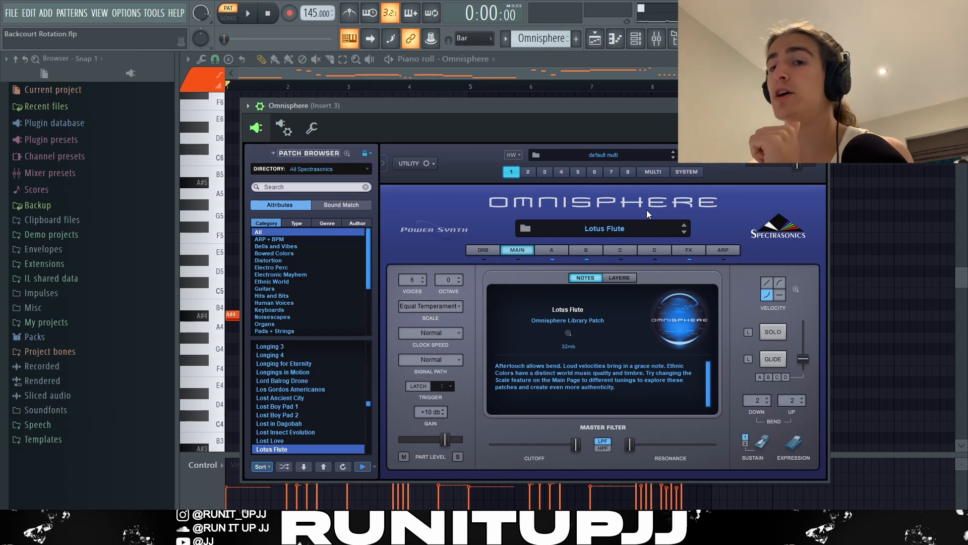
- Close the Omnisphere window and examine the long main melody notes in its pattern
key(Escape)
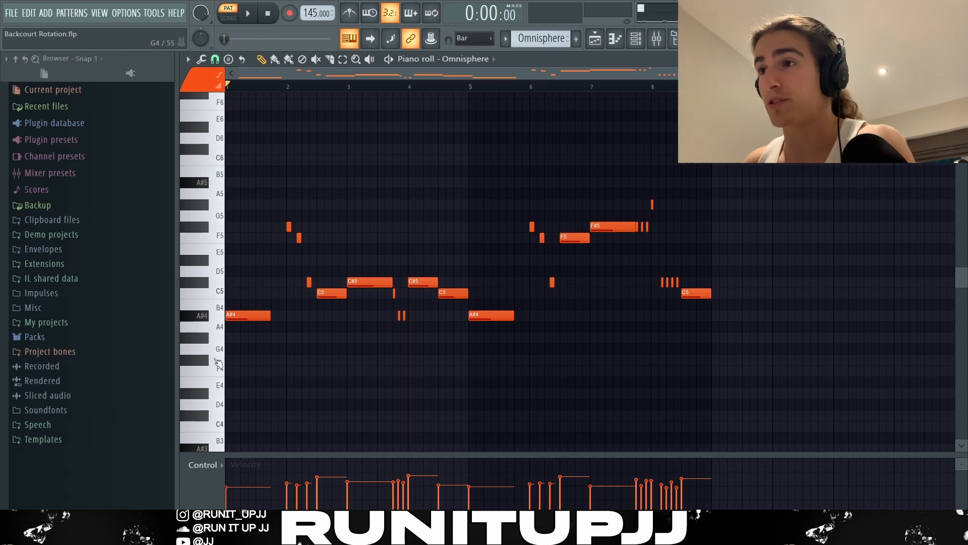
scroll(218, 363, up, 1)
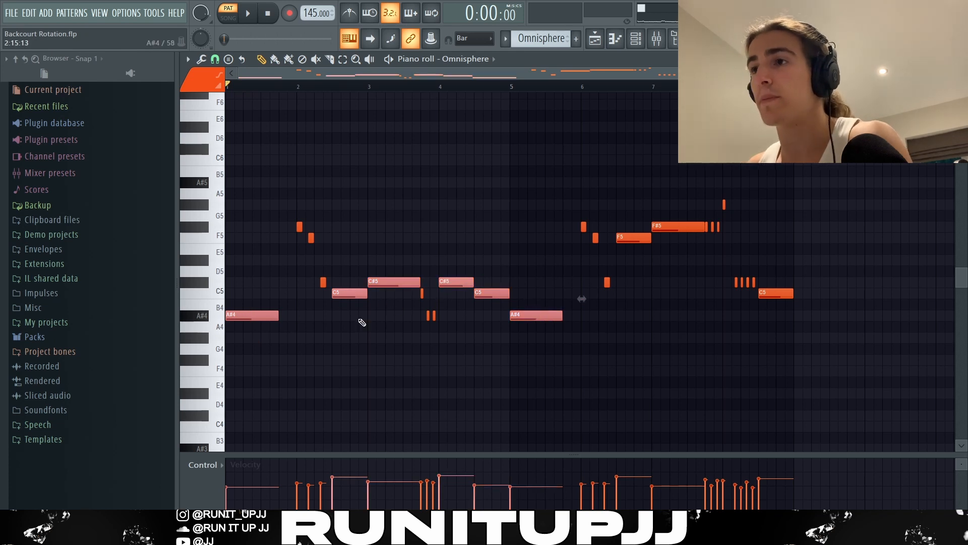
ctrl+click(263, 305)
drag(262, 289, 263, 353)
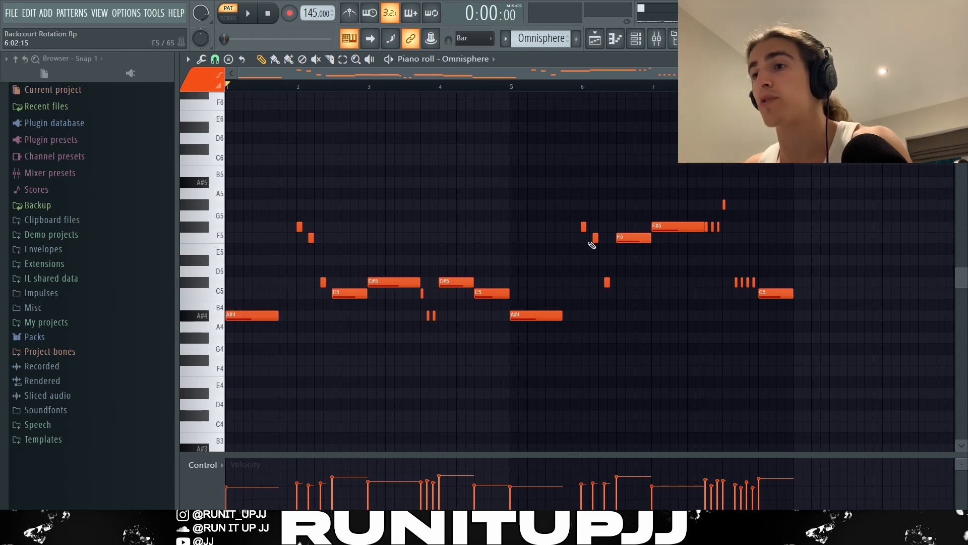
drag(626, 212, 694, 237)
click(731, 305)
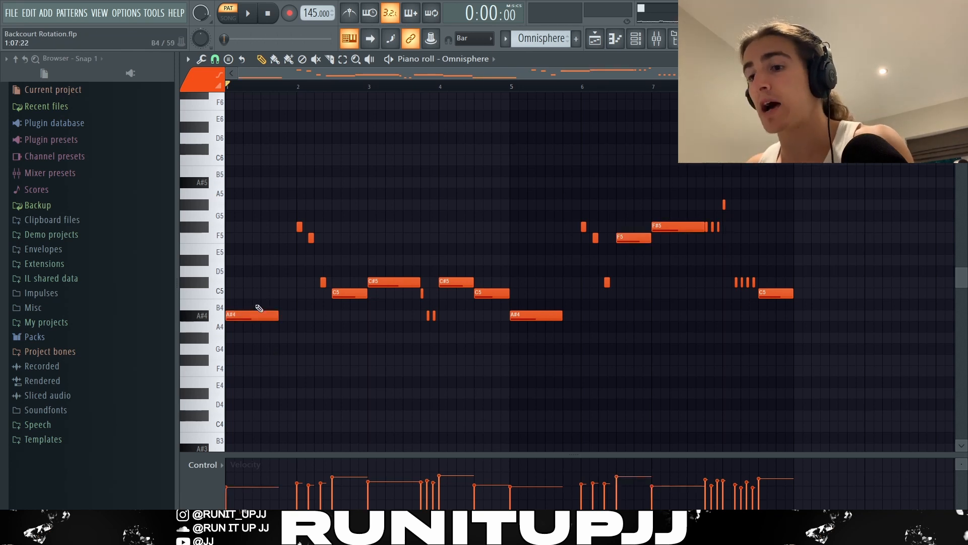
- Select the three short descending notes starting at bars 2 and 6 and set the grid snap to 1/6 beat
scroll(256, 305, up, 4)
drag(341, 221, 388, 309)
scroll(357, 328, down, 3)
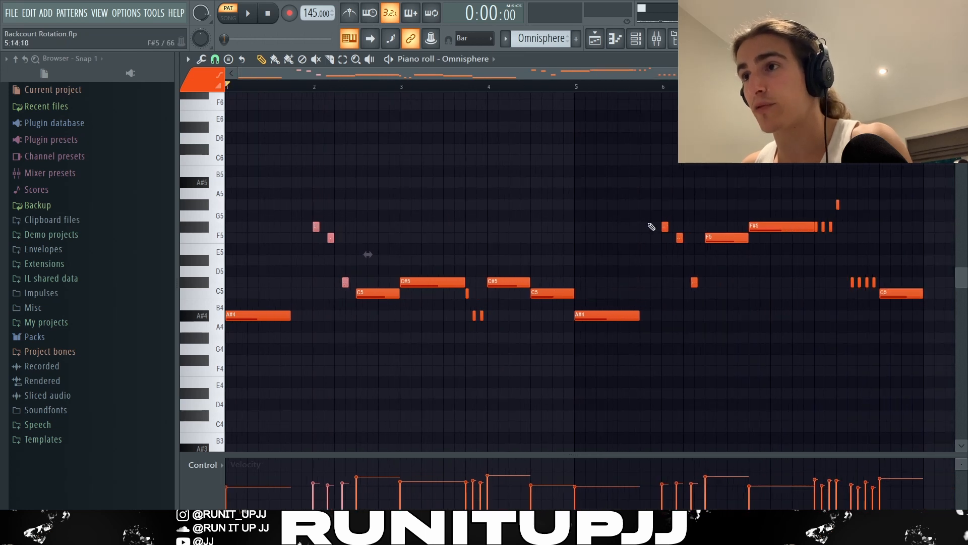
drag(639, 199, 702, 289)
click(215, 59)
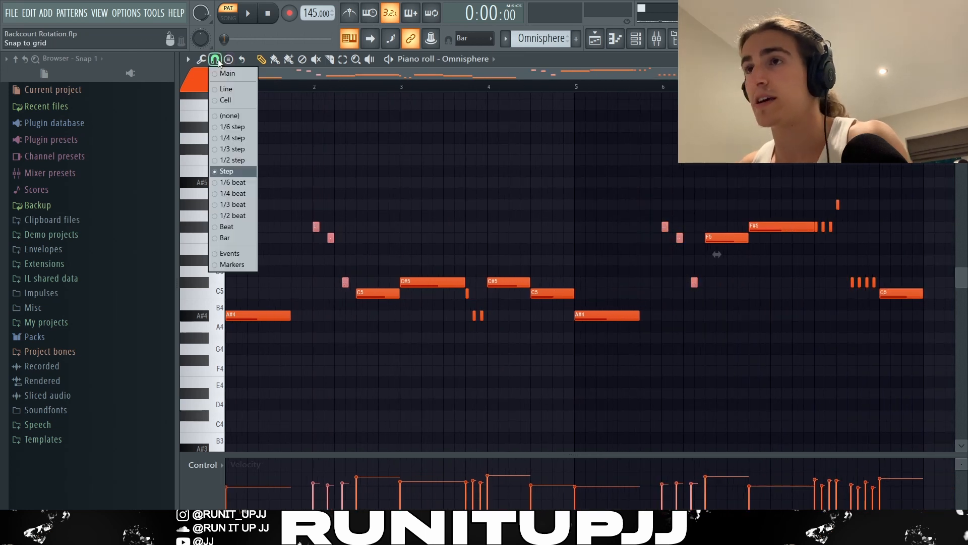
click(238, 182)
- Examine the quick short notes at the end of bar 3 in the Omnisphere pattern
scroll(329, 251, up, 4)
scroll(393, 274, right, 3)
drag(425, 279, 464, 329)
scroll(459, 332, down, 4)
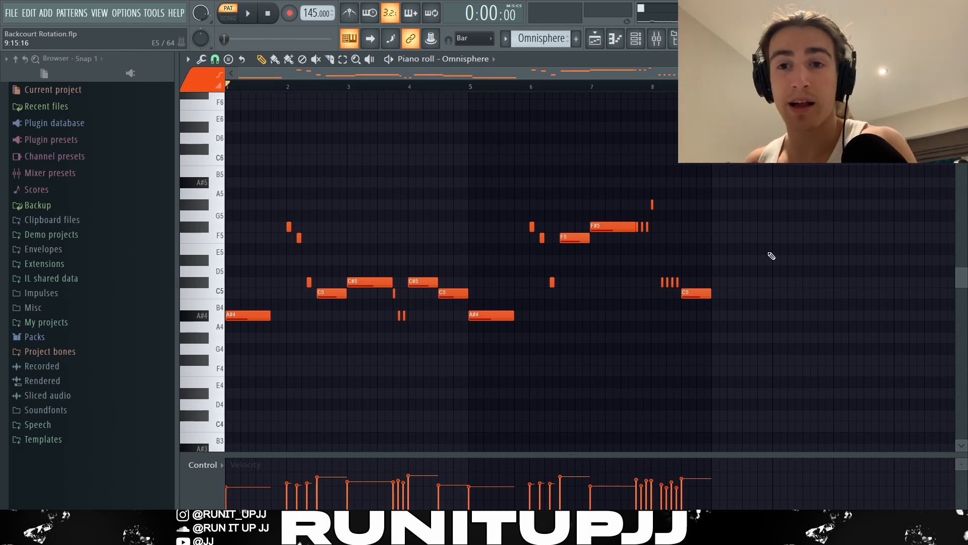
- Play back the Omnisphere flute pattern and close the Fruity Chorus effect on Insert 3
key(space)
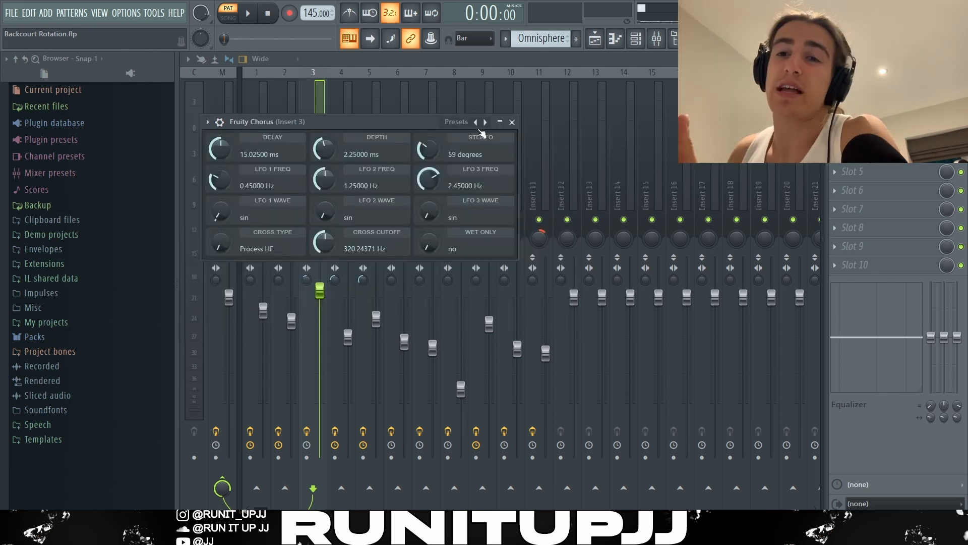
click(512, 122)
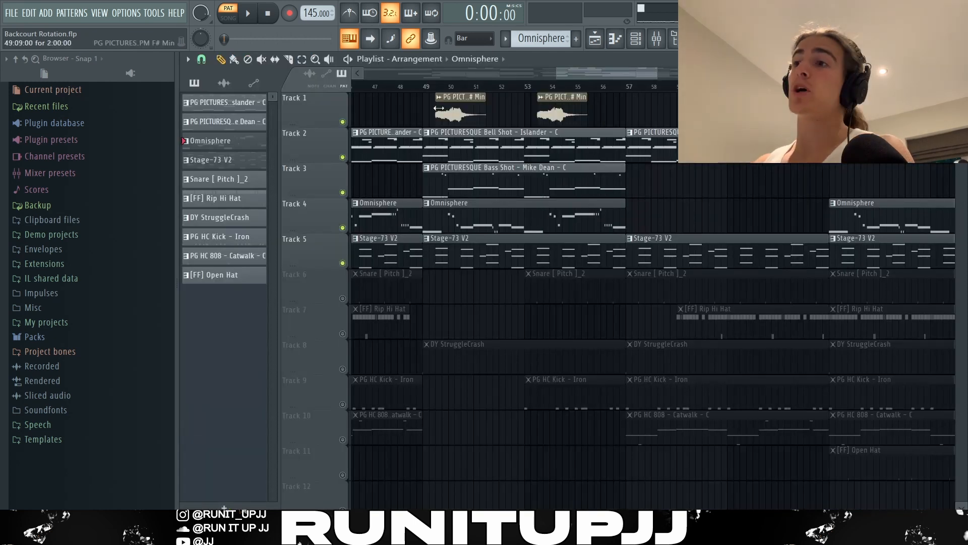
- Highlight the two audio clips on Track 1, clear the selection, and play back the melodic tracks in the arrangement
drag(405, 109, 623, 111)
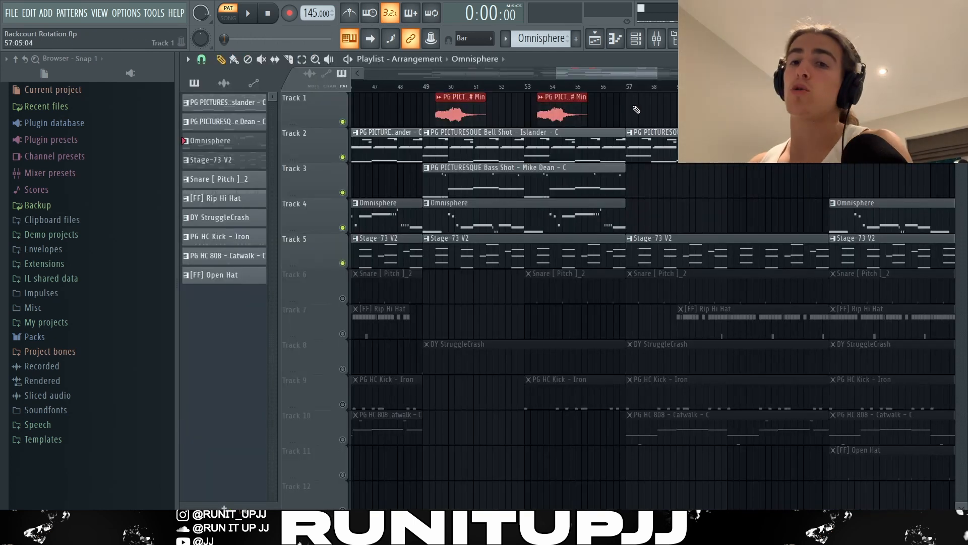
click(637, 109)
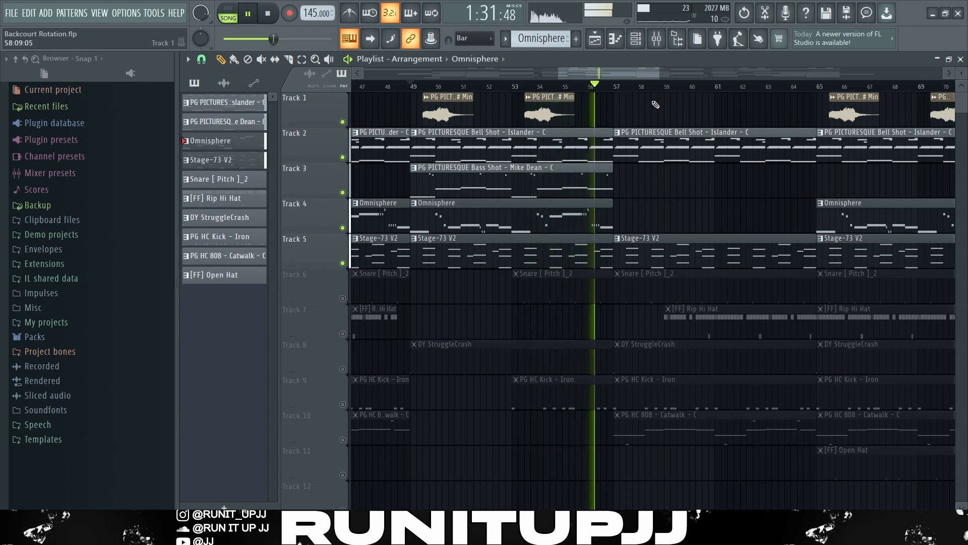
key(space)
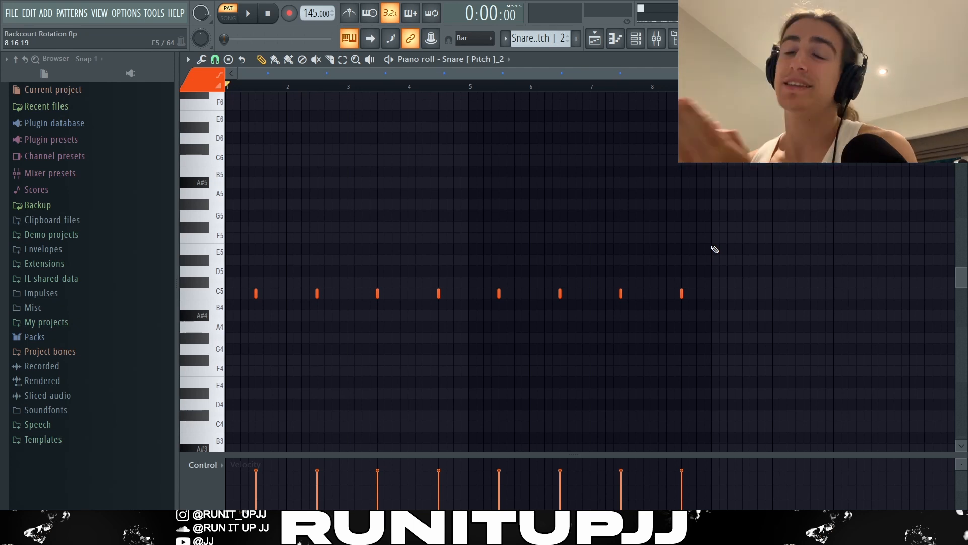
- Play back the eight-bar Snare [ Pitch ]_2 pattern on its own
key(space)
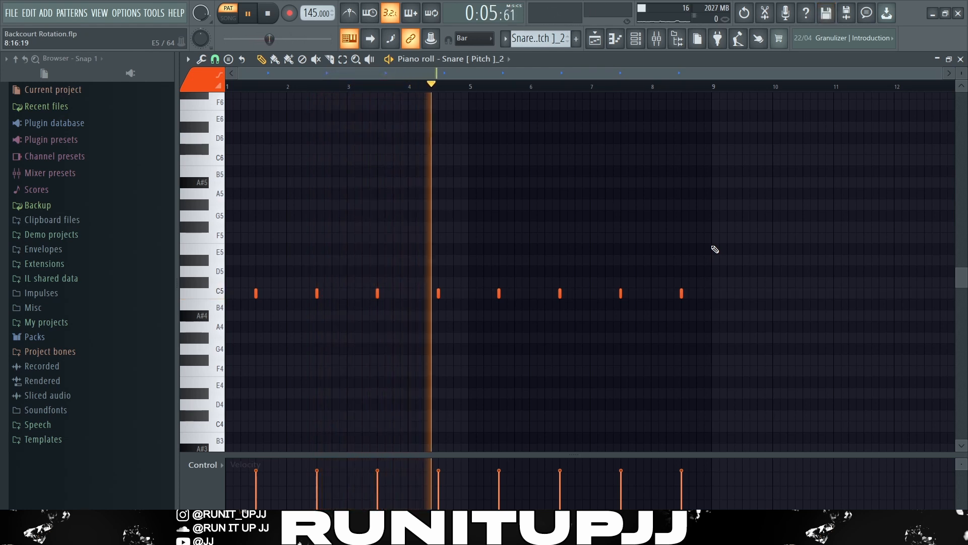
key(space)
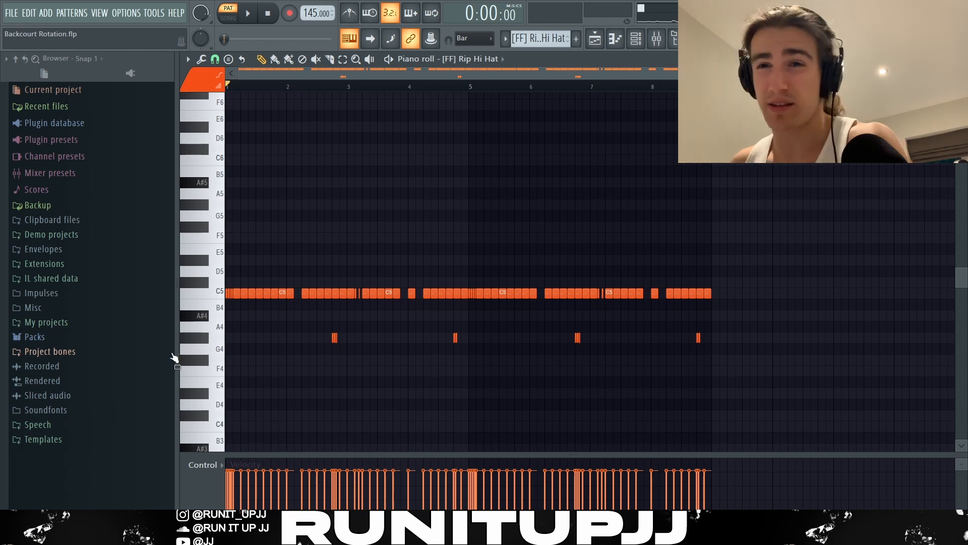
- Examine the C5 hi-hat notes in the [FF] Rip Hi Hat pattern, highlighting the group at the start of bar 3
scroll(184, 355, up, 5)
drag(479, 318, 666, 381)
scroll(606, 360, down, 2)
drag(439, 275, 499, 329)
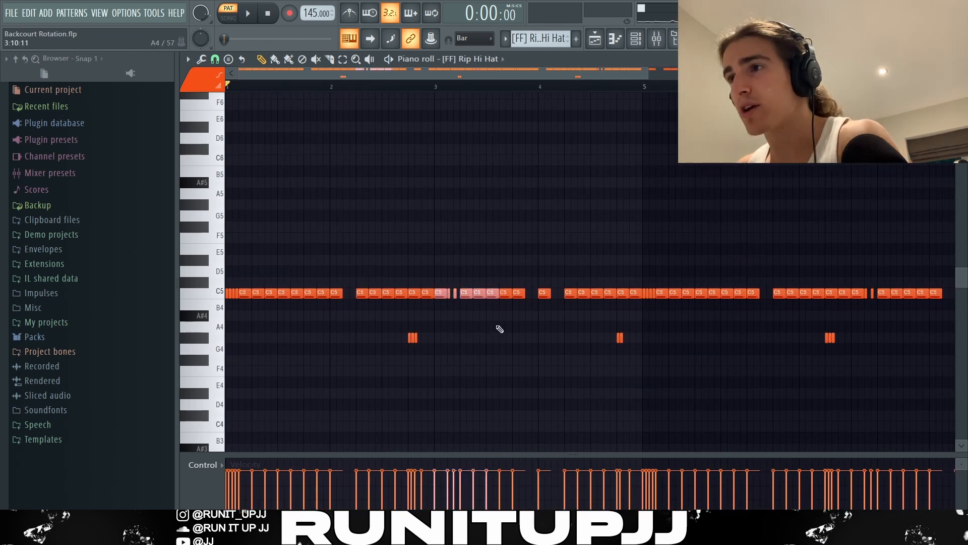
scroll(489, 338, down, 3)
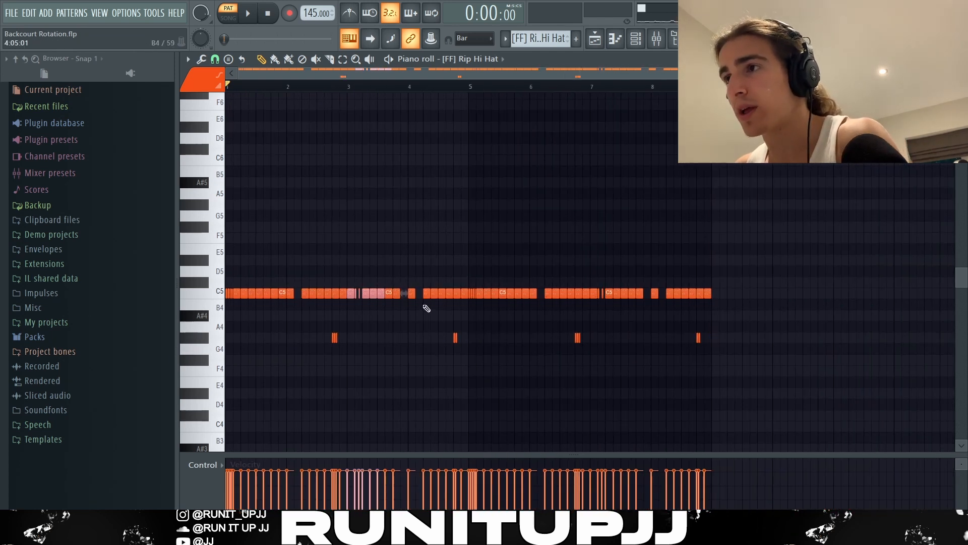
- Clear the hi-hat note selection and play back the [FF] Rip Hi Hat pattern
scroll(413, 307, up, 2)
scroll(407, 333, down, 2)
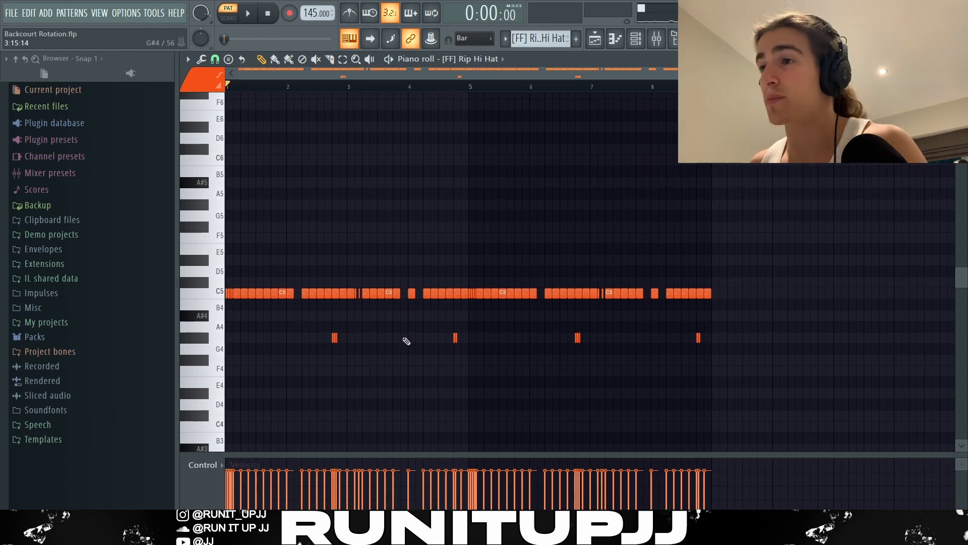
scroll(817, 225, down, 1)
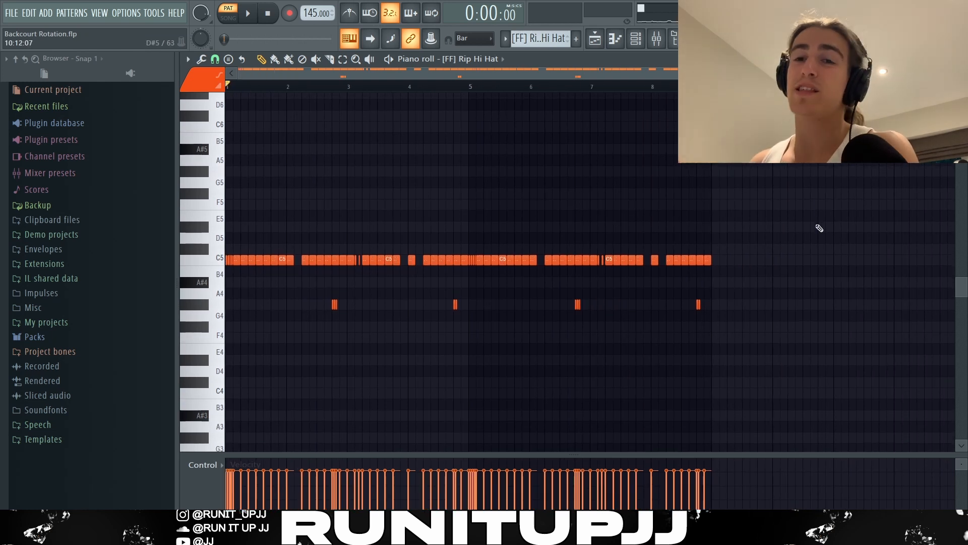
key(space)
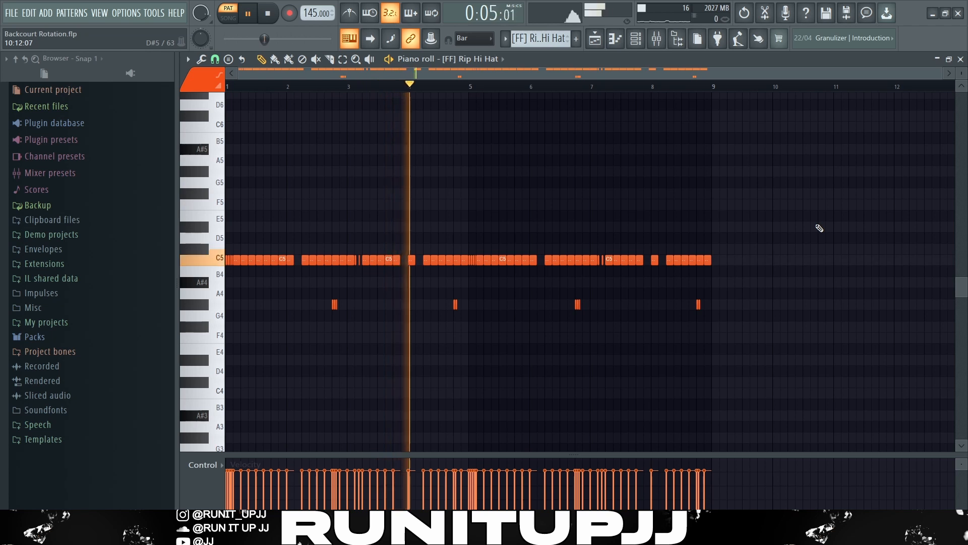
key(space)
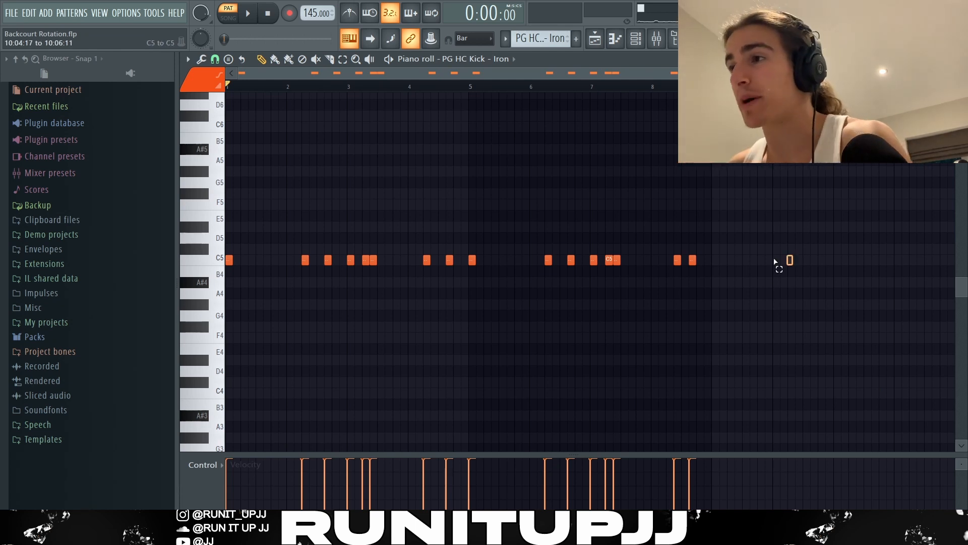
- Highlight the notes of the PG HC Kick - Iron pattern, clear the selection, and play it back
drag(775, 261, 95, 324)
click(711, 341)
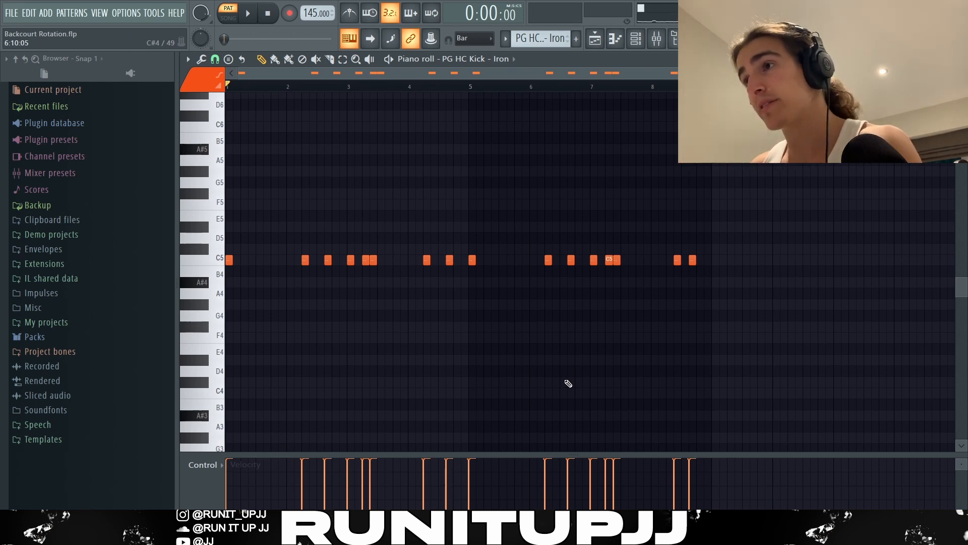
key(space)
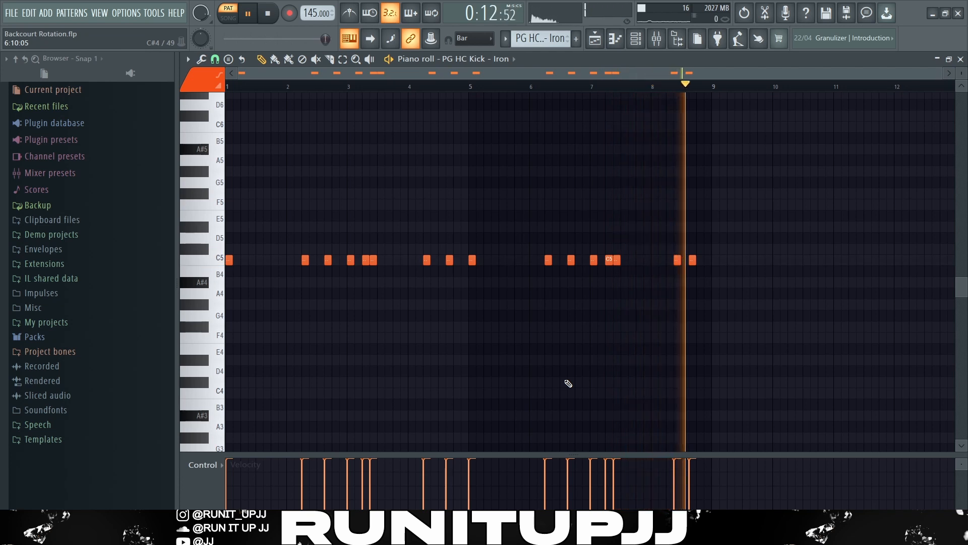
key(space)
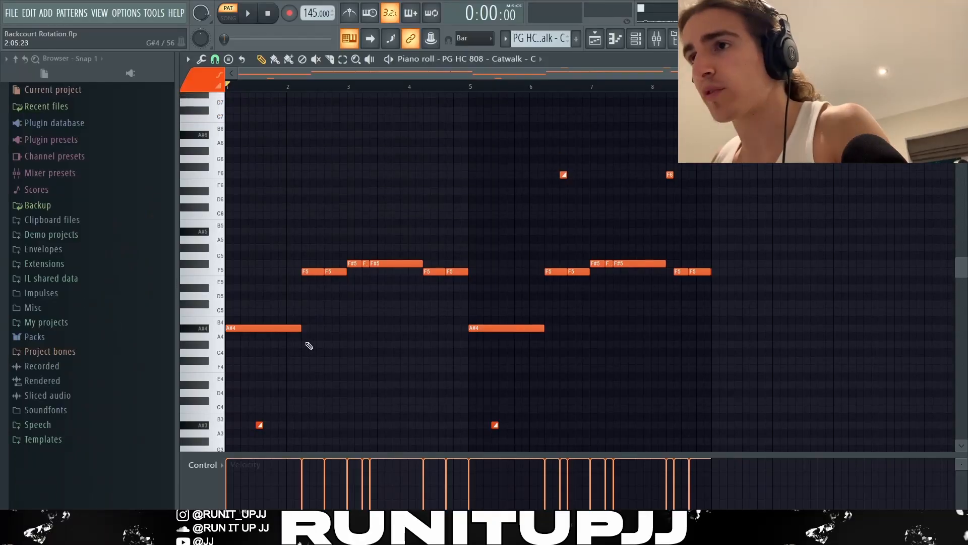
- Highlight the low A#3 slide notes and the high F6 slide notes in the PG HC 808 - Catwalk pattern
drag(271, 310, 333, 365)
drag(783, 373, 269, 244)
ctrl+click(255, 249)
scroll(255, 249, down, 1)
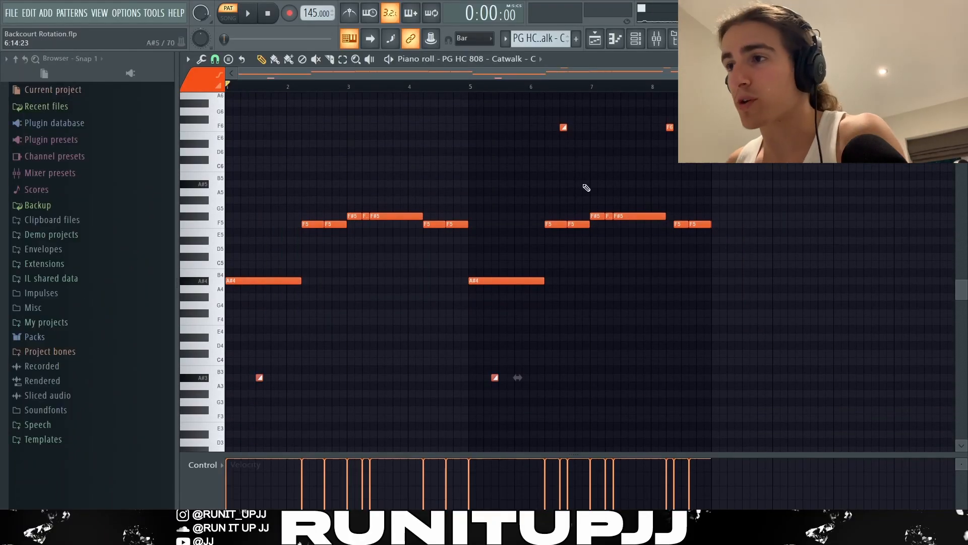
drag(522, 123, 679, 146)
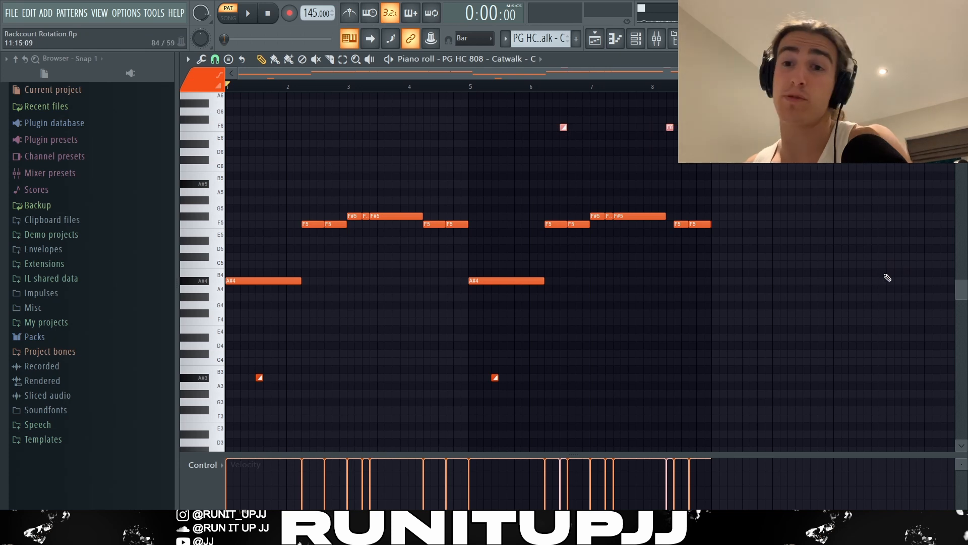
- Trace the main A#4, F5 and F#5 notes of the 808 pattern's first four bars and play the pattern back
drag(250, 261, 302, 351)
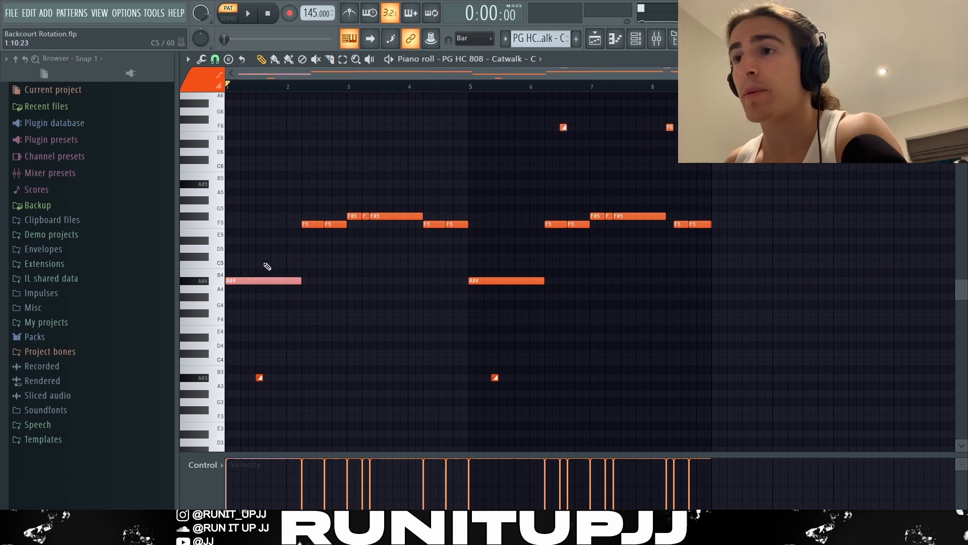
drag(315, 226, 310, 228)
drag(371, 217, 474, 238)
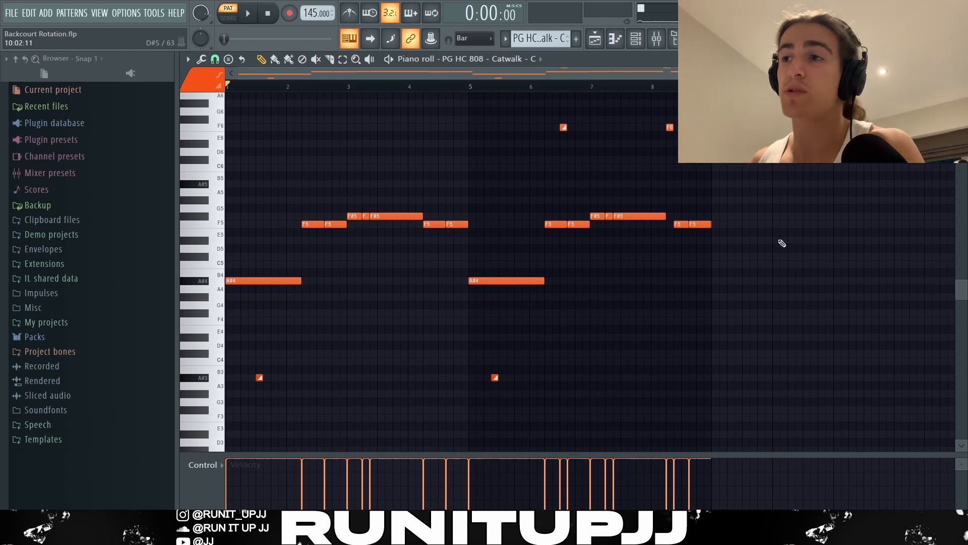
key(space)
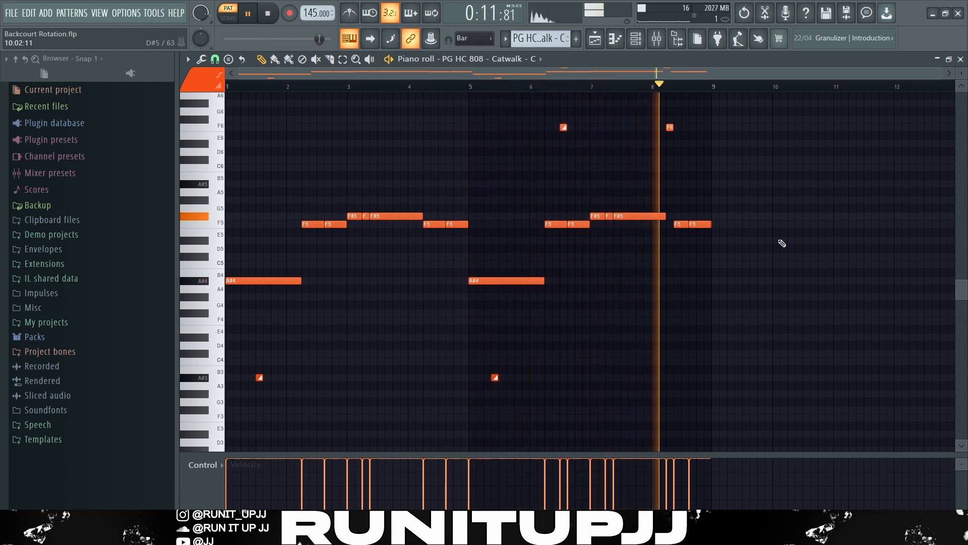
key(space)
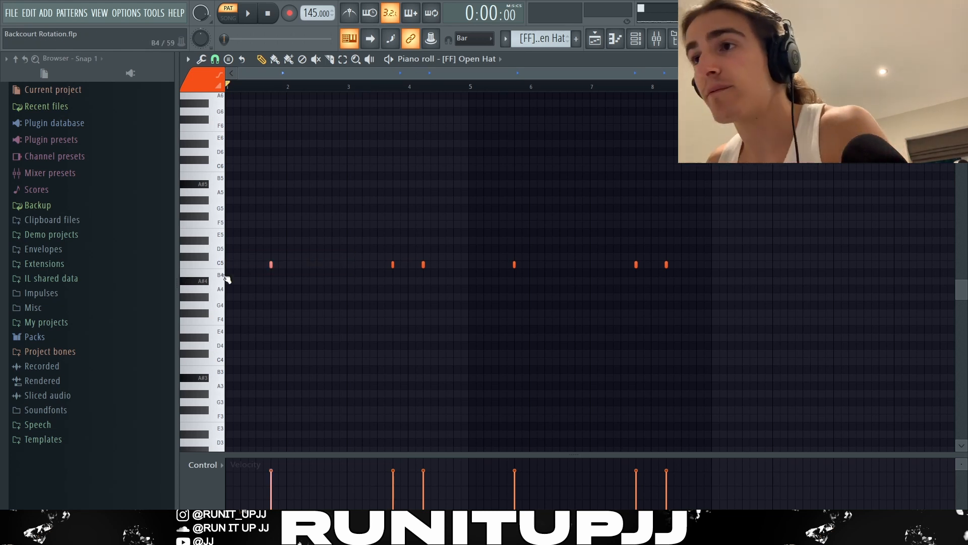
- Point out the open hat hits in bars 1 to 4 and bar 8 of the [FF] Open Hat pattern and play it back
drag(253, 252, 451, 284)
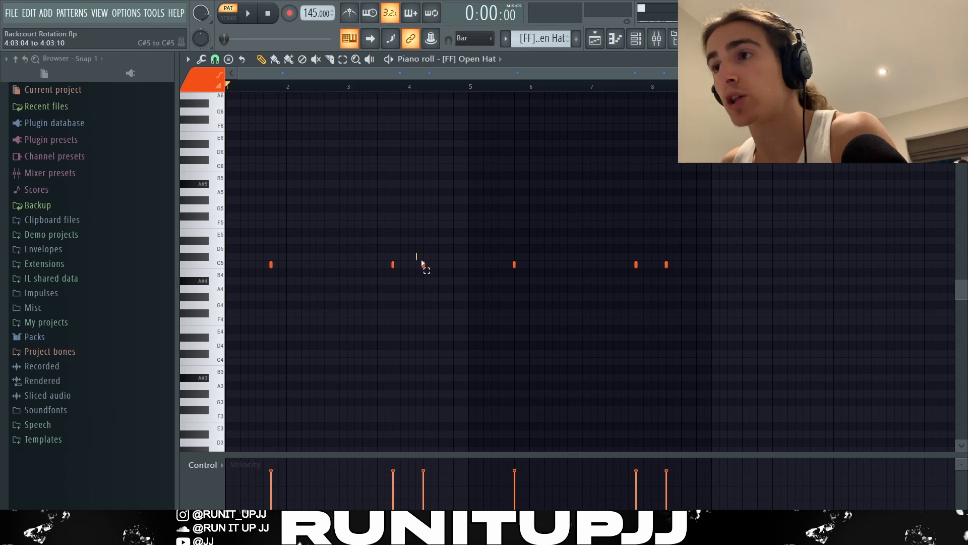
drag(655, 249, 711, 282)
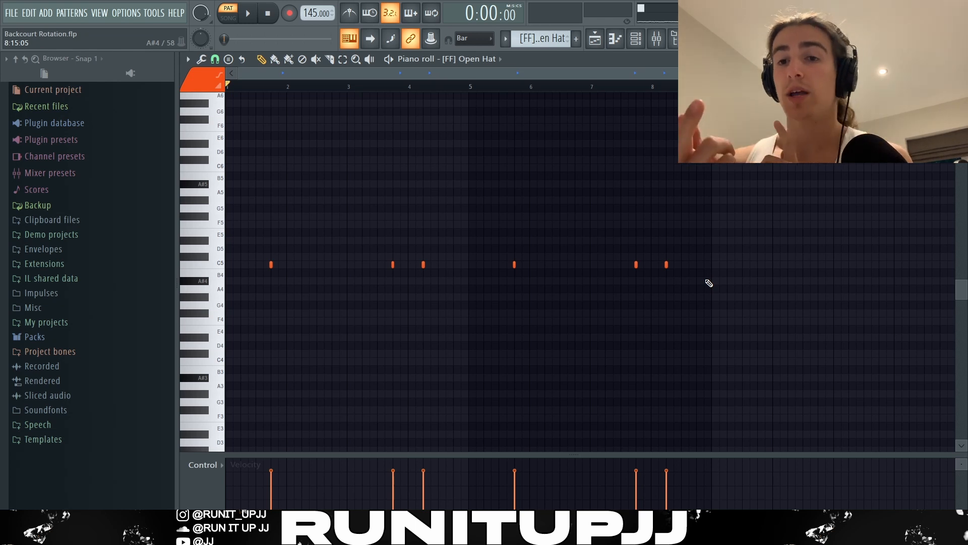
key(space)
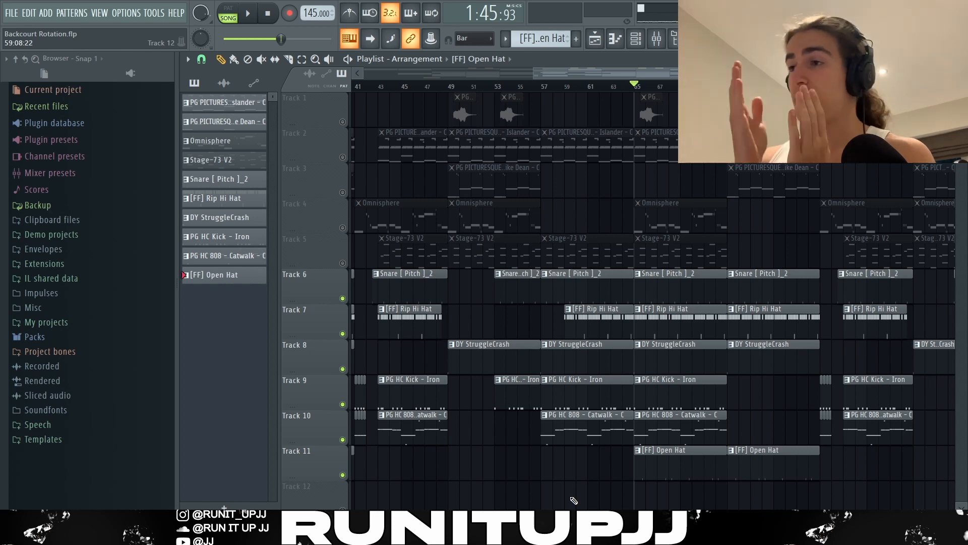
- Play back the drum tracks together in the arrangement from bar 65, with the melodic tracks muted
key(space)
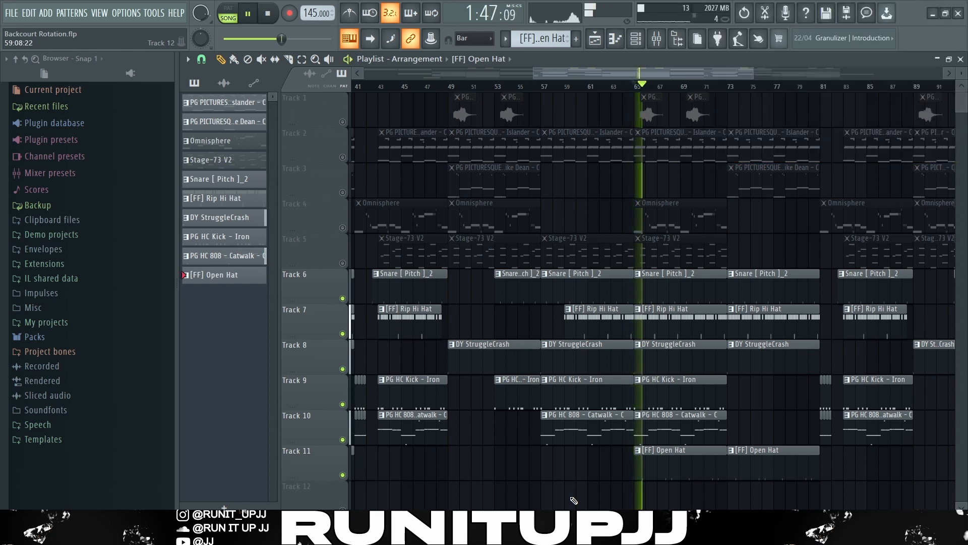